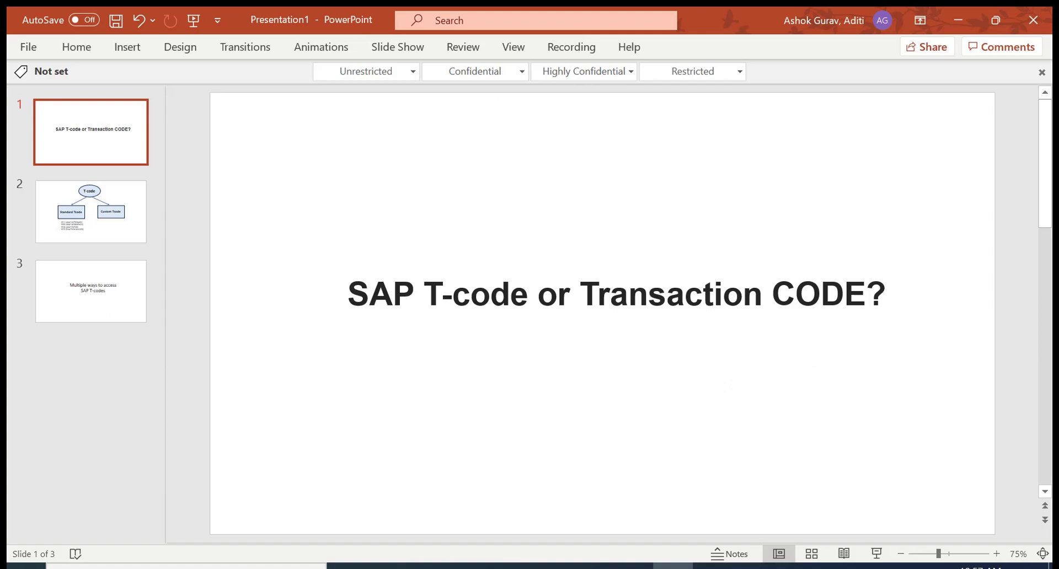
# - Switch to SAP Easy Access and open the Object Navigator from Tools, ABAP Workbench, Overview in the SAP Menu tree
pyautogui.moveTo(711, 565)
pyautogui.click(764, 490)
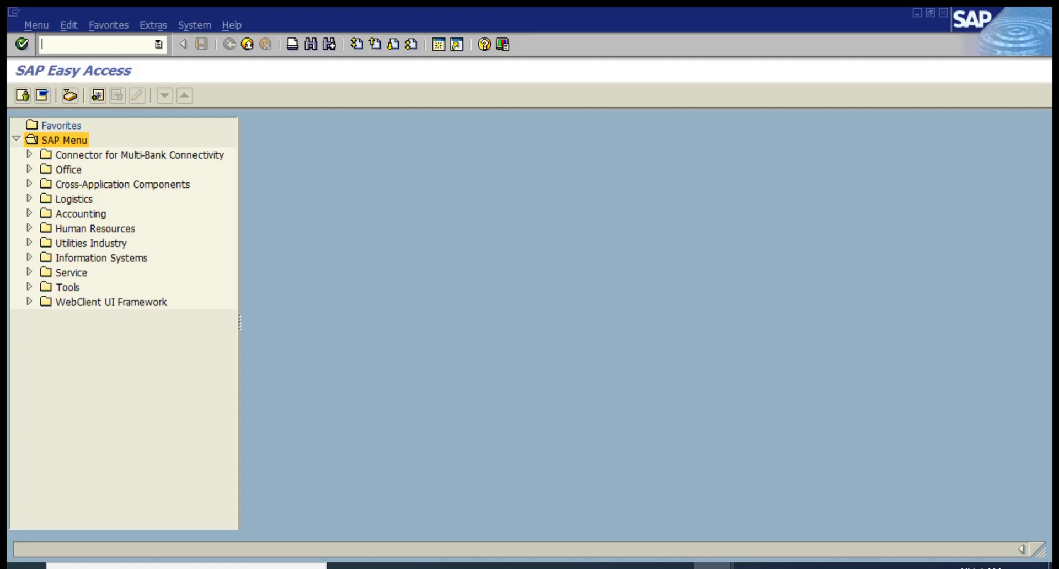
pyautogui.click(29, 286)
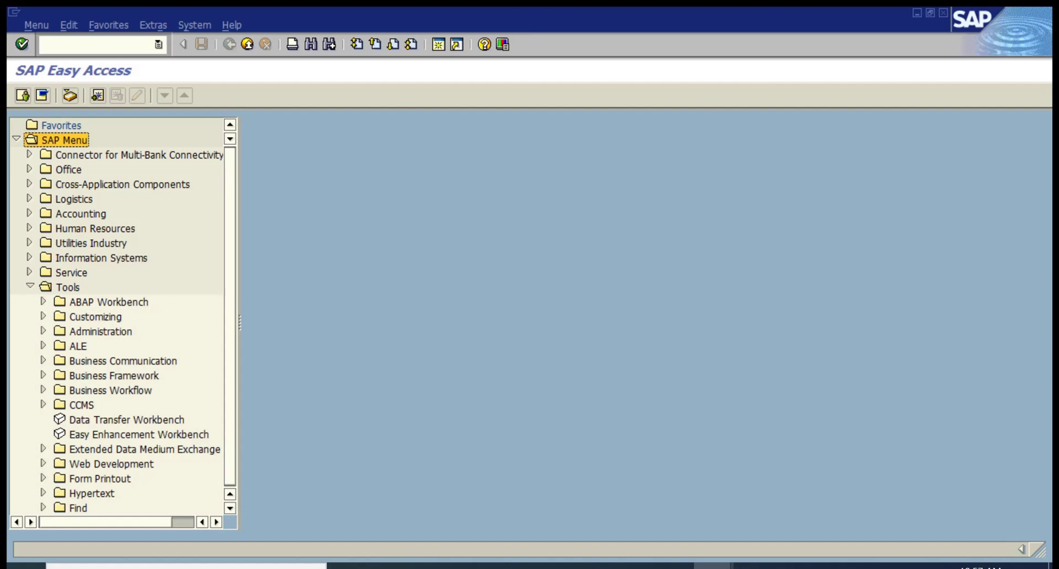
pyautogui.click(43, 301)
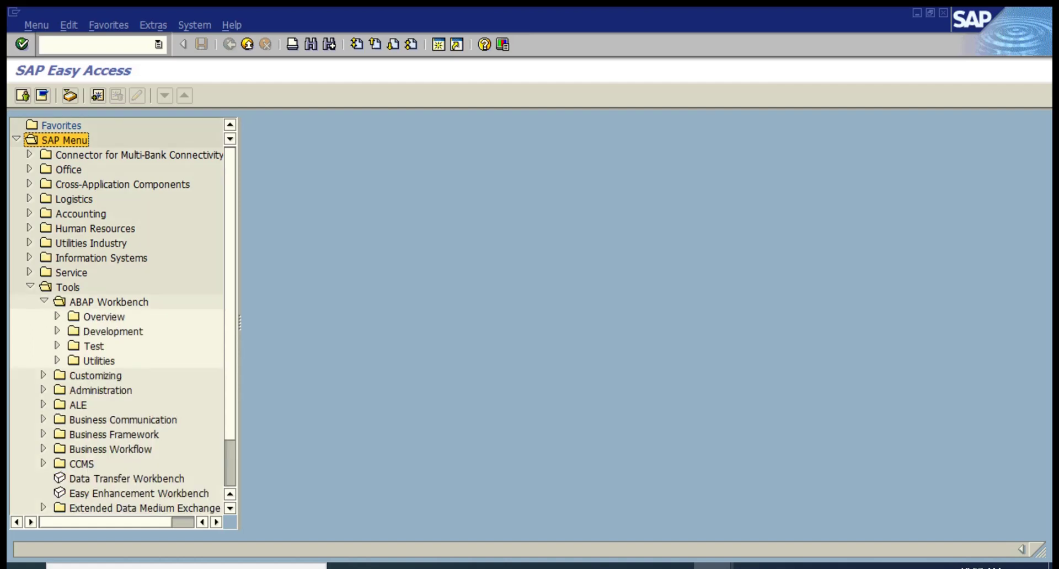
pyautogui.click(57, 316)
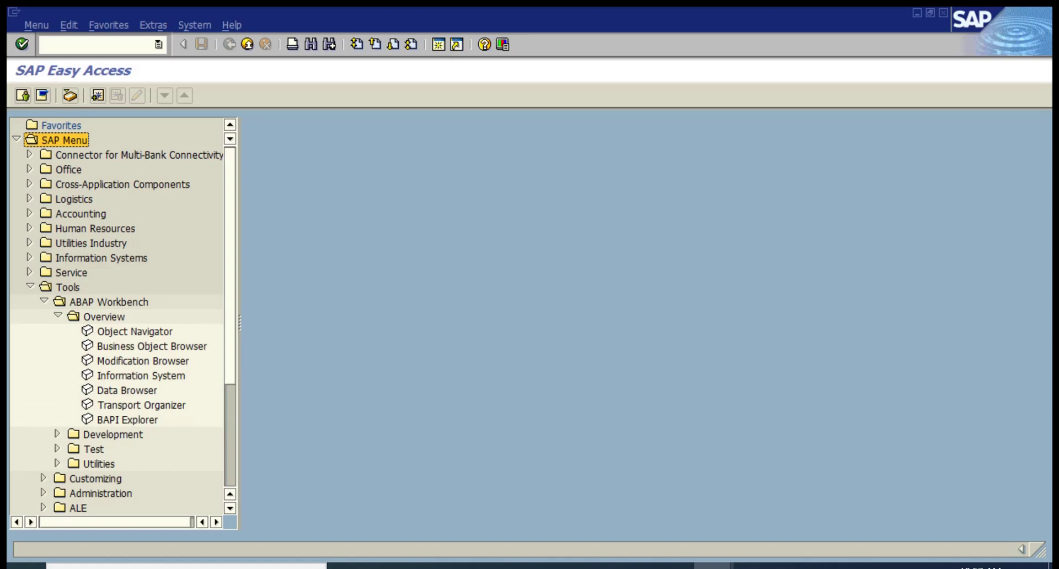
pyautogui.doubleClick(135, 331)
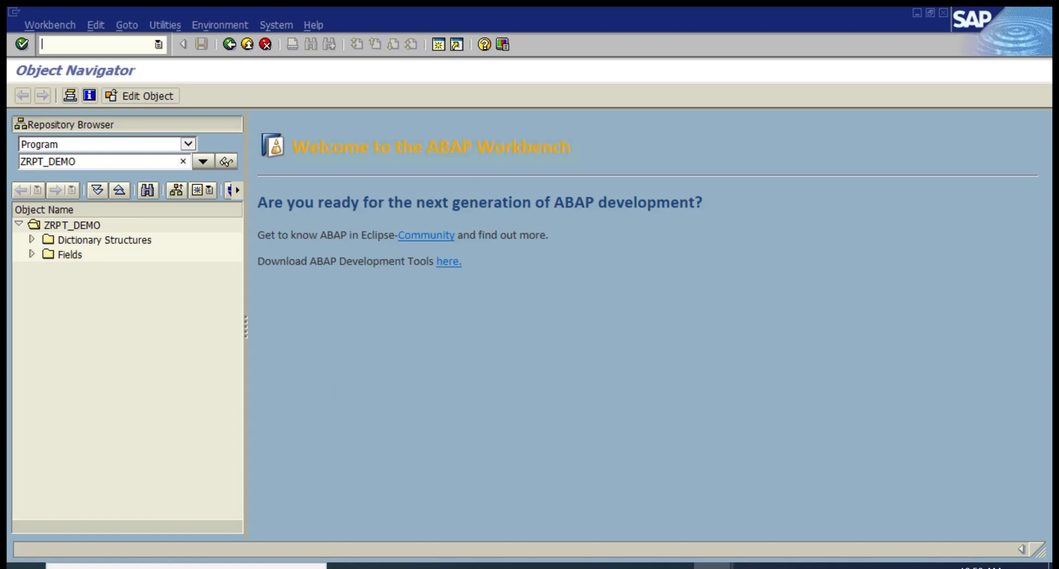
# - Open transaction SE80 in a new session with the command /ose80
pyautogui.write('/o')
pyautogui.write('se80')
pyautogui.press('Return')
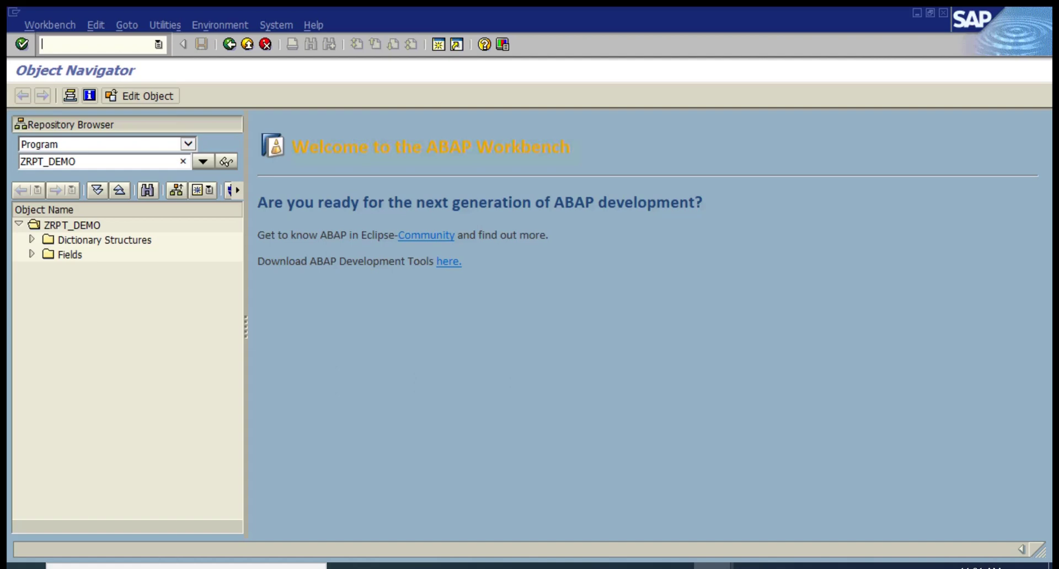
# - Switch to the PowerPoint presentation and show slide 2 on standard and custom T-codes
pyautogui.hotkey('alt', 'Tab')
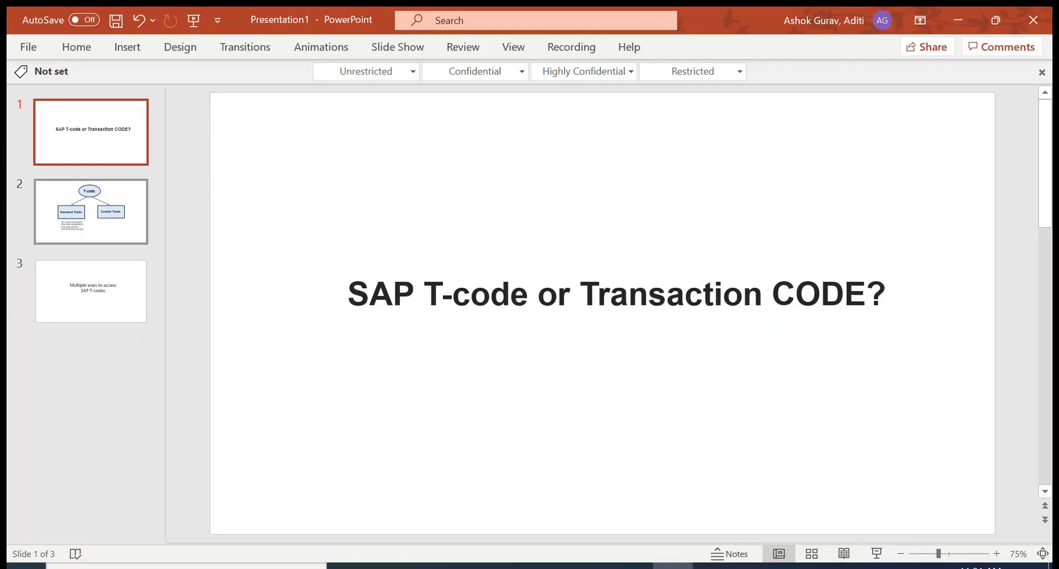
pyautogui.press('Down')
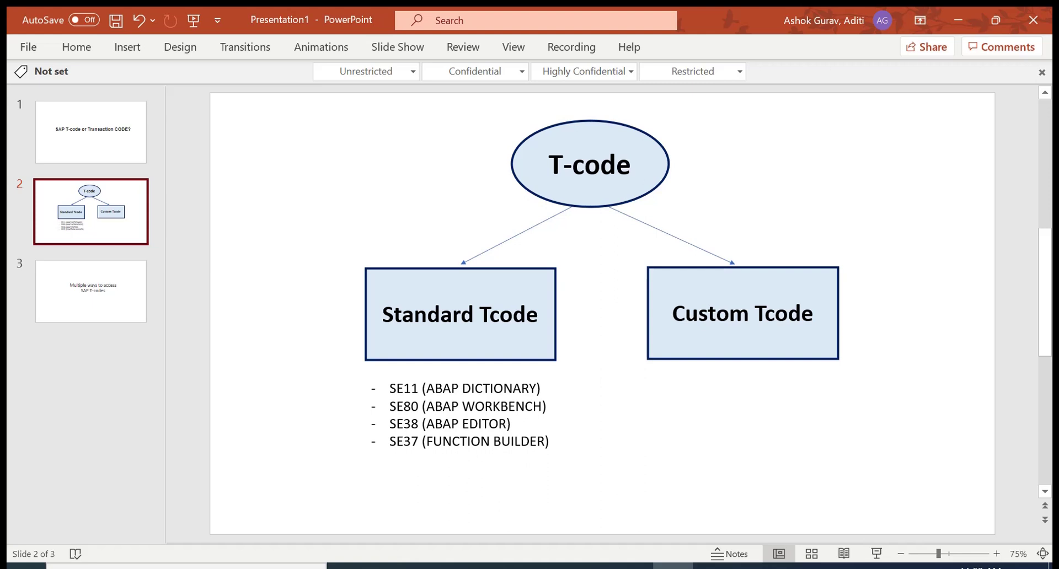
# - Switch back to the newest SAP Object Navigator session and go to transaction maintenance with the command /nse93
pyautogui.moveTo(673, 567)
pyautogui.moveTo(712, 566)
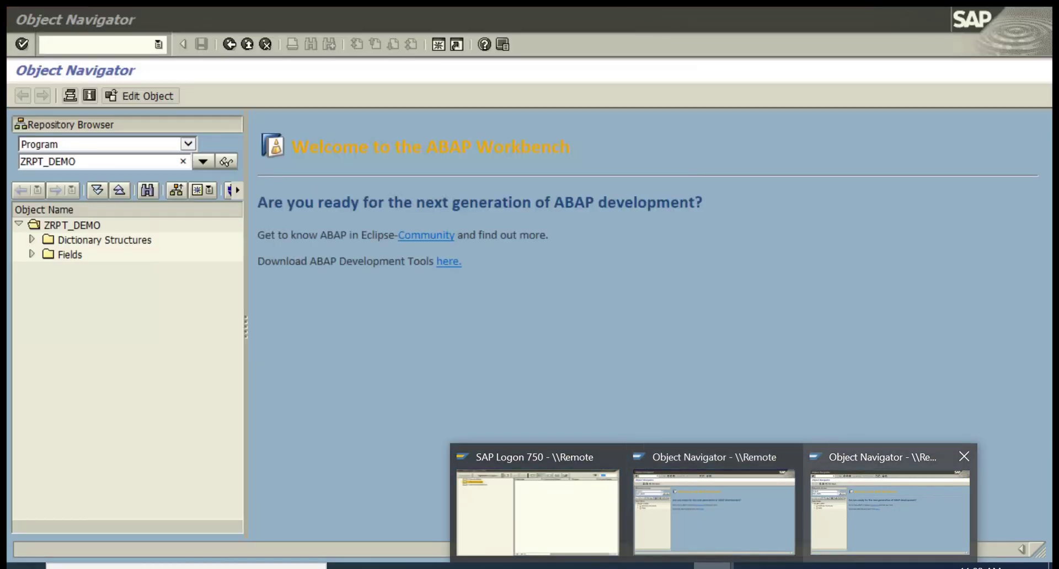
pyautogui.click(889, 513)
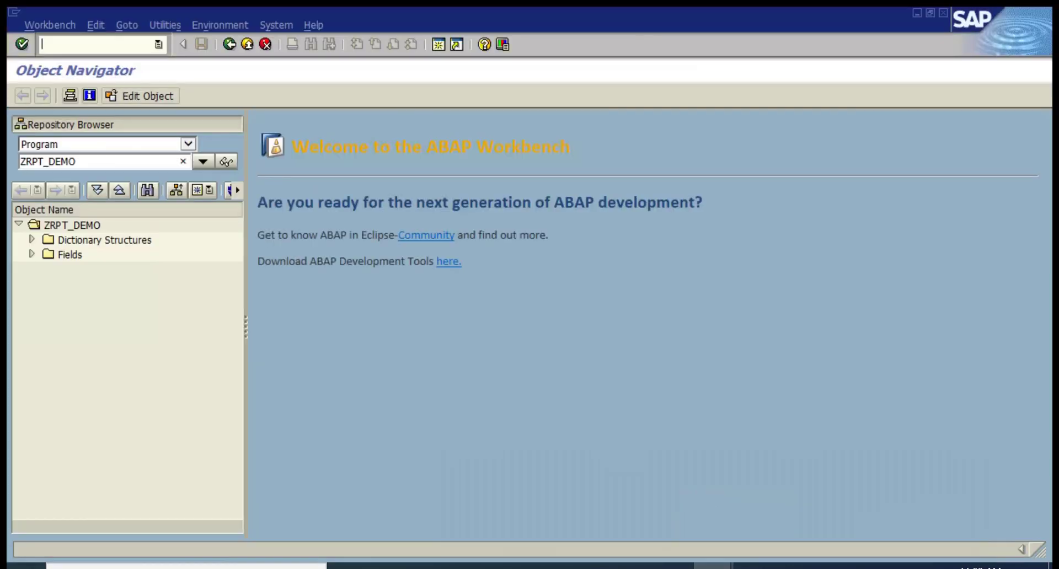
pyautogui.write('/nse93')
pyautogui.press('Return')
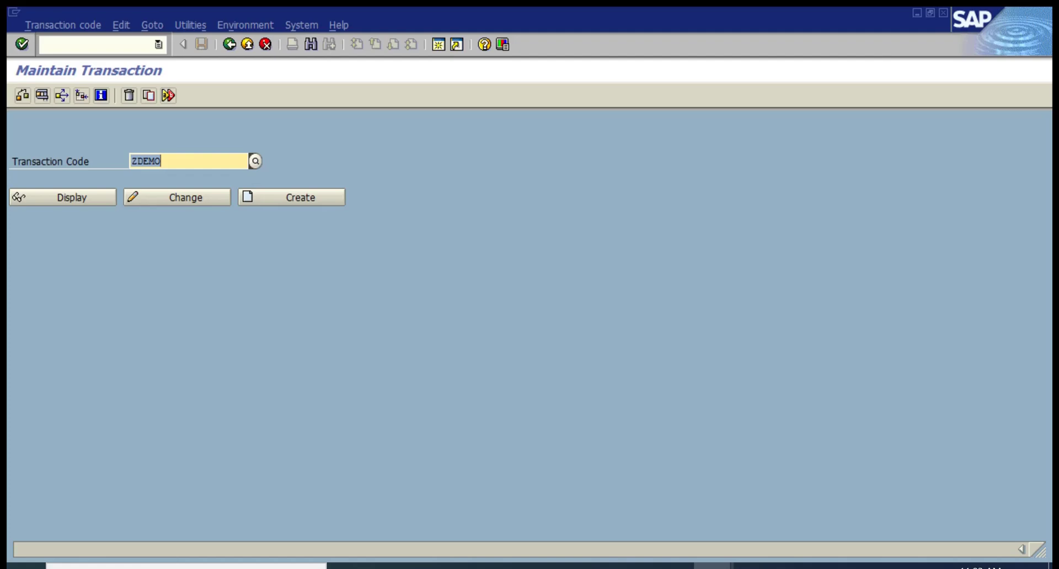
# - Start creating transaction code ZDEMO with short text Demo, using a program and selection screen (report transaction) as the start object
pyautogui.click(259, 198)
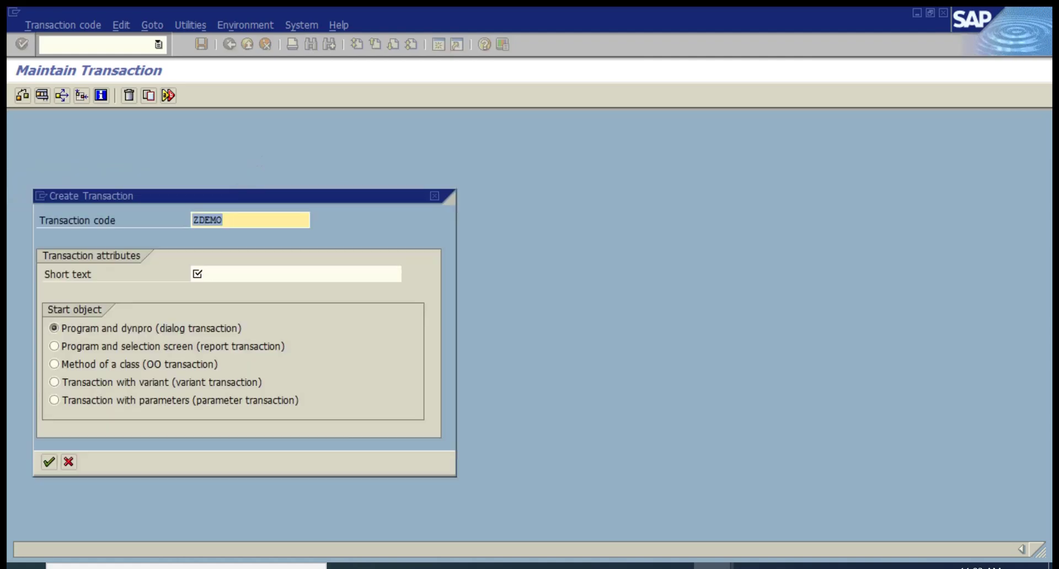
pyautogui.click(196, 274)
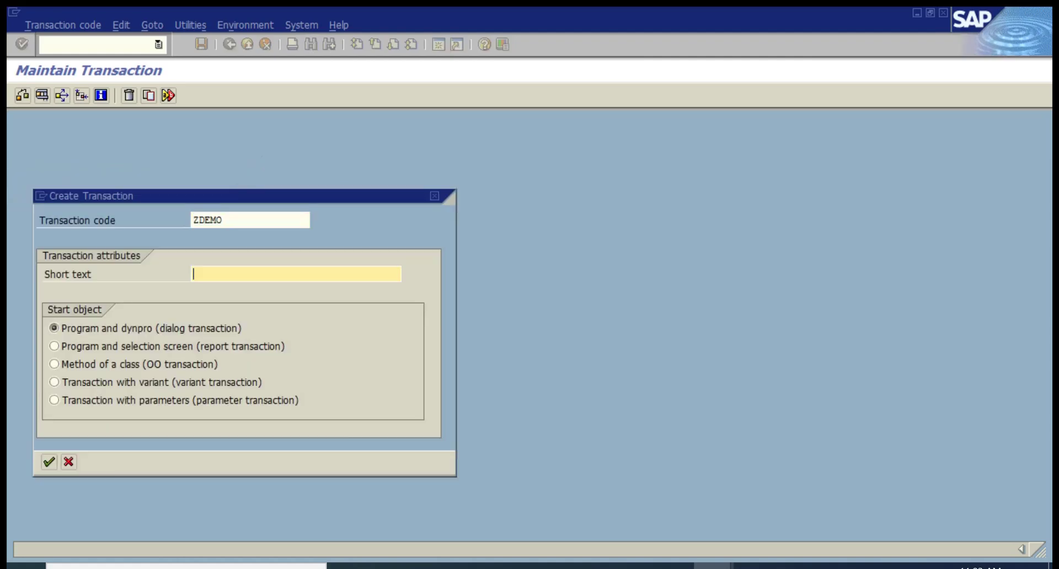
pyautogui.write('Demo')
pyautogui.click(54, 346)
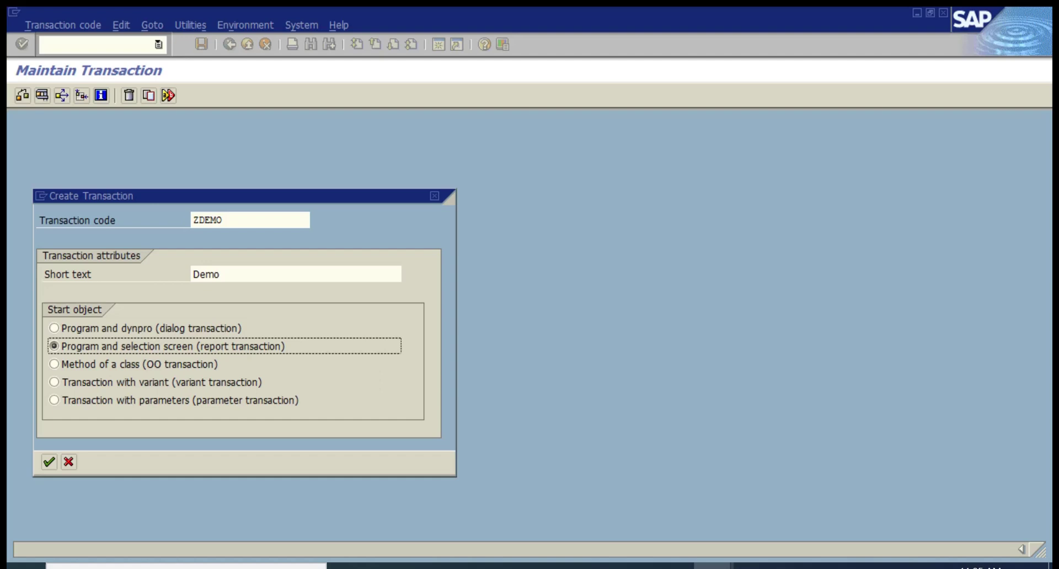
pyautogui.click(221, 274)
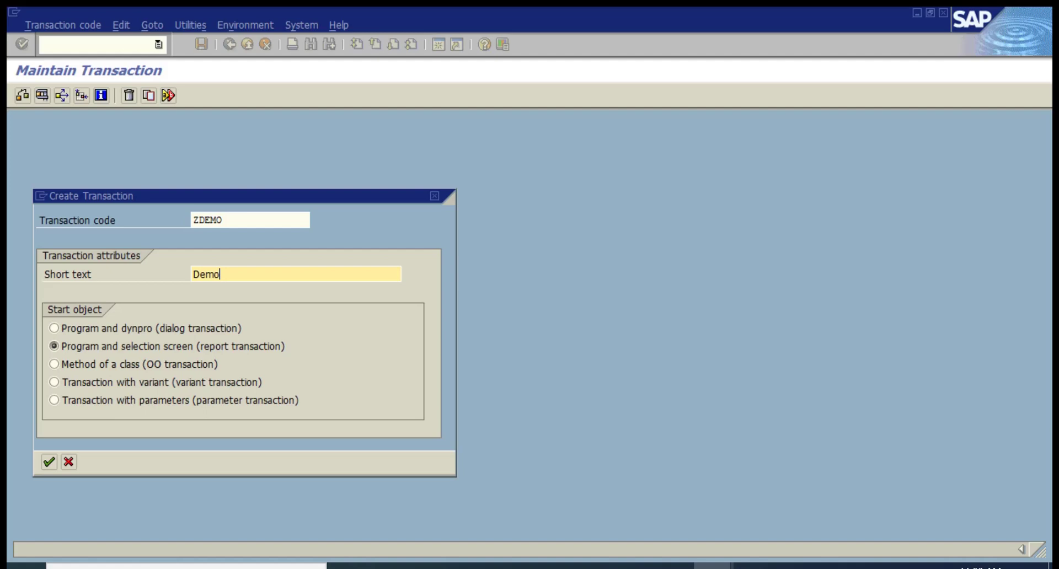
pyautogui.press('Return')
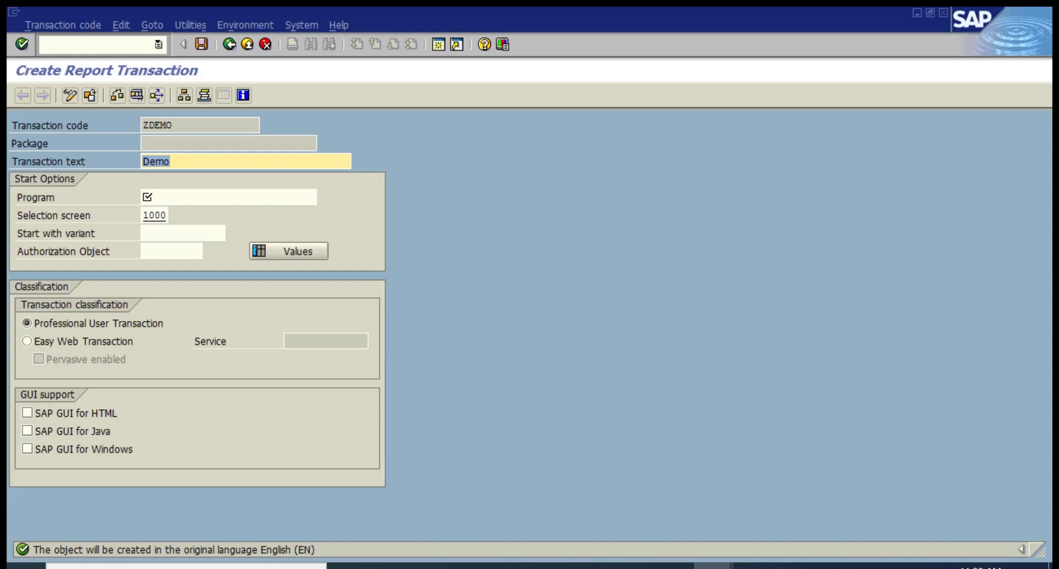
# - Assign program ZRPT_DEMO to the transaction and enable SAP GUI support for HTML, Java and Windows
pyautogui.click(147, 197)
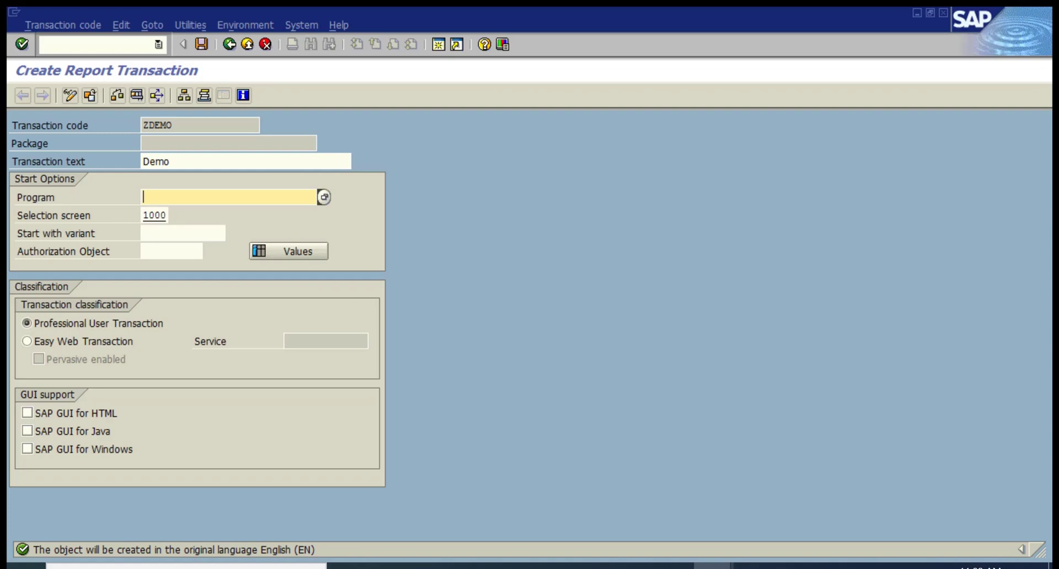
pyautogui.write('zrpt_')
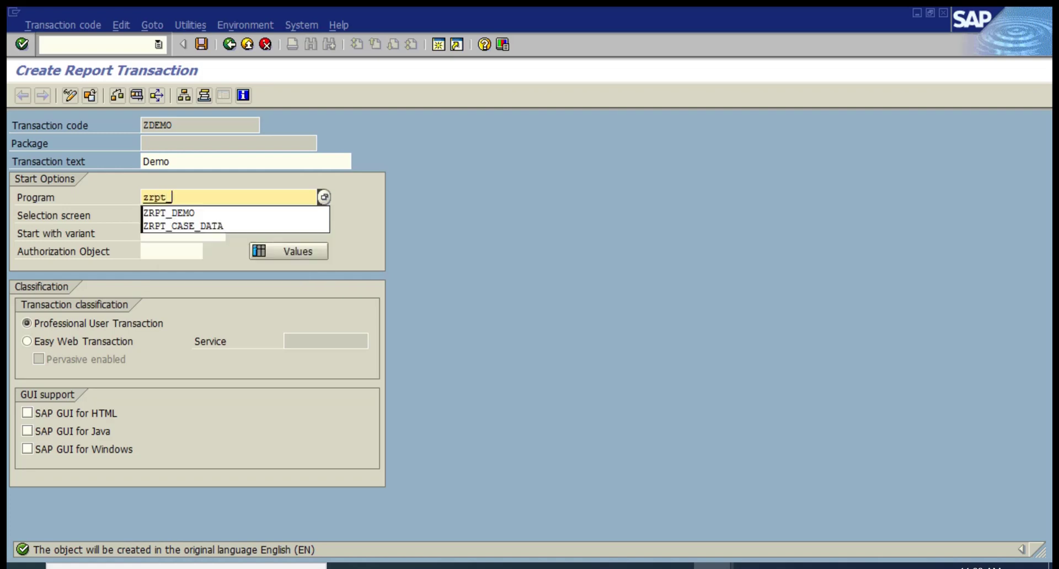
pyautogui.press('Down')
pyautogui.press('Return')
pyautogui.click(27, 413)
pyautogui.click(27, 431)
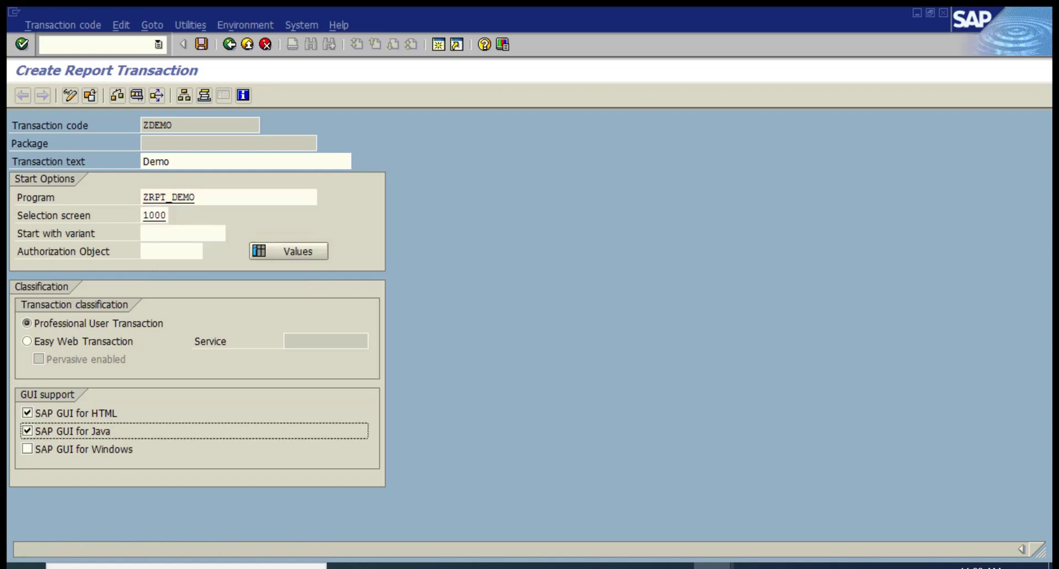
pyautogui.click(27, 448)
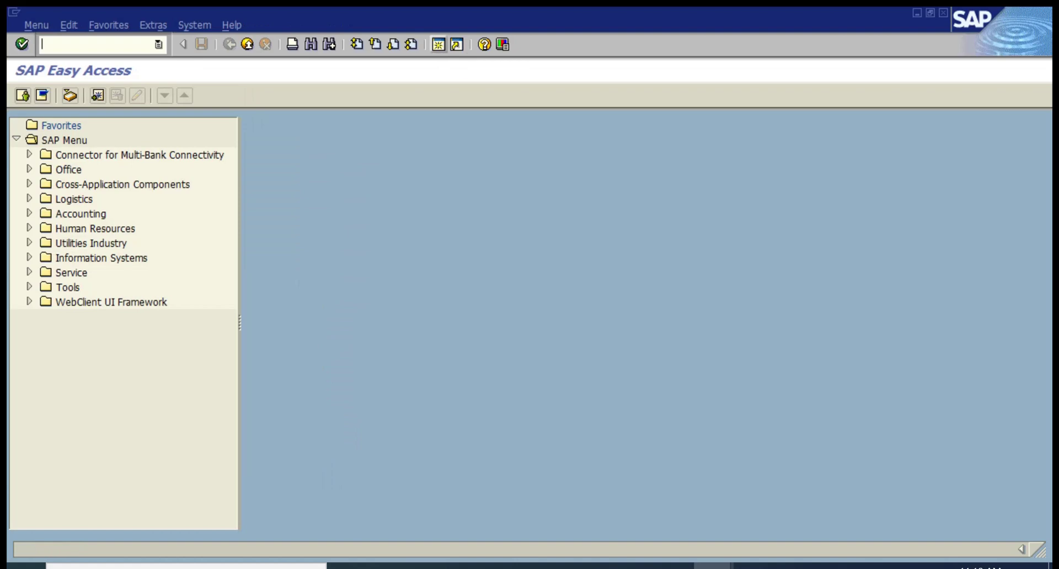
# - Run the custom transaction ZDEMO from SAP Easy Access
pyautogui.write('ZDEMO')
pyautogui.press('Return')
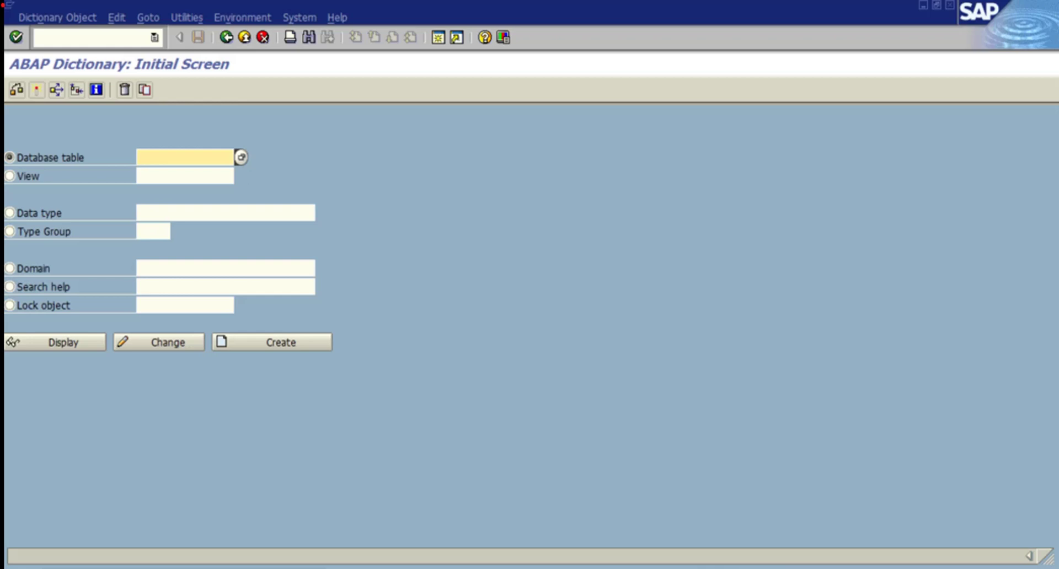
# - Call the ABAP Dictionary transaction in the current session with the command /nse11
pyautogui.click(89, 37)
pyautogui.write('/nse11')
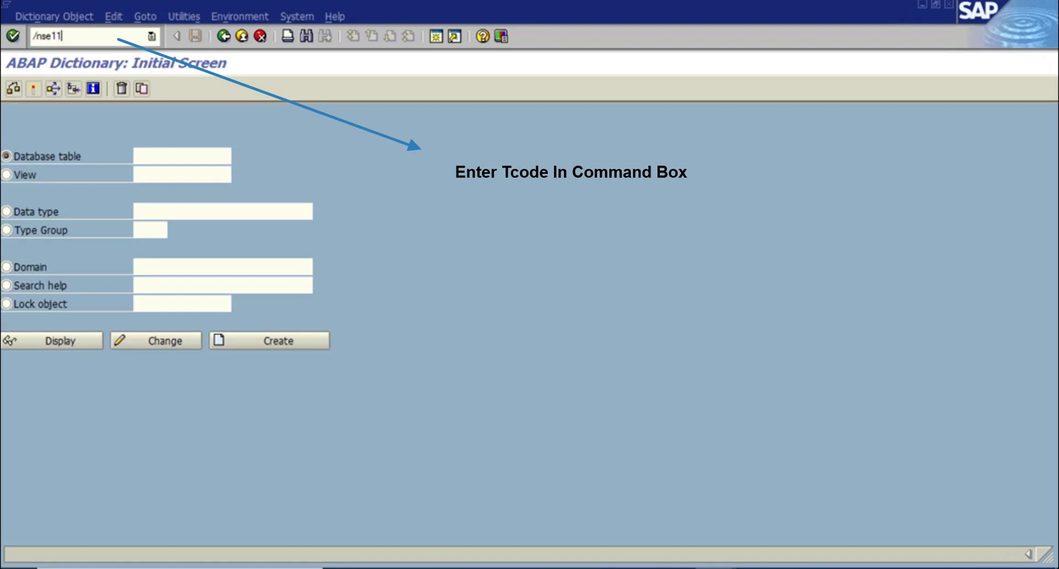
pyautogui.press('Return')
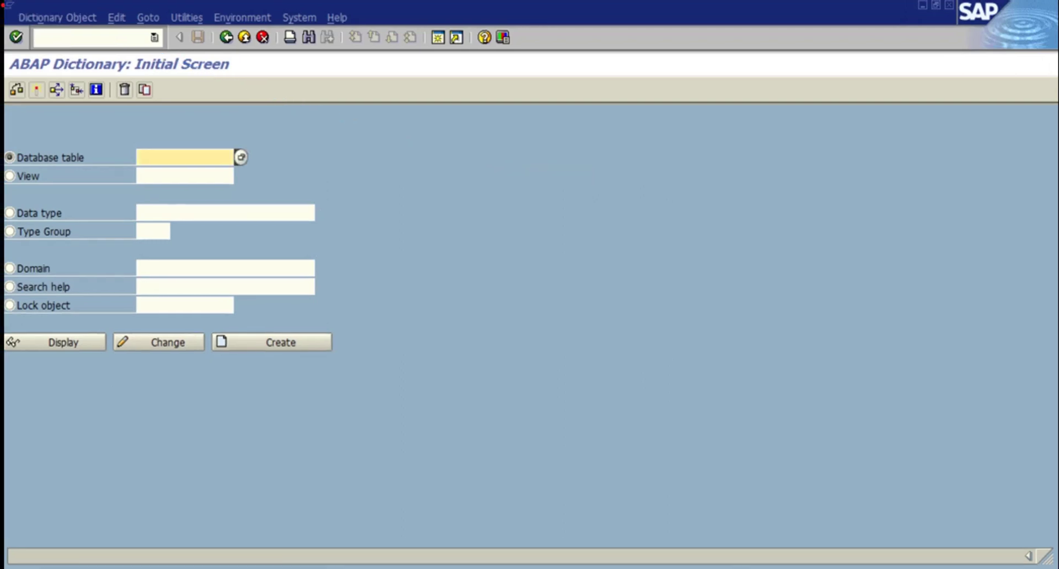